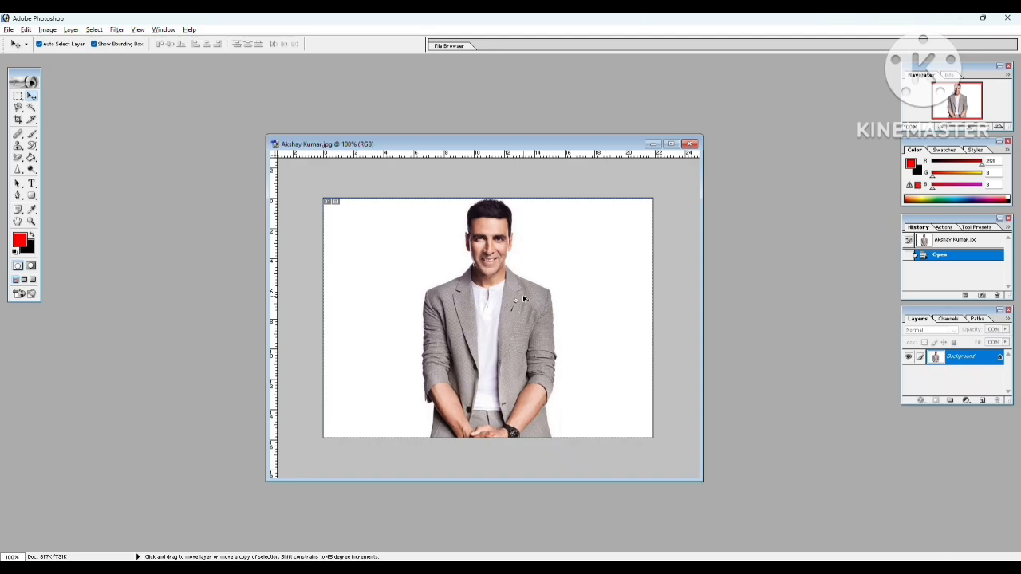
Duplicate the Background layer as a new layer and make the original Background layer active.
{"action": "scroll", "coordinate": [523, 297], "scroll_direction": "up", "scroll_amount": 4}
{"action": "scroll", "coordinate": [574, 331], "scroll_direction": "down", "scroll_amount": 4}
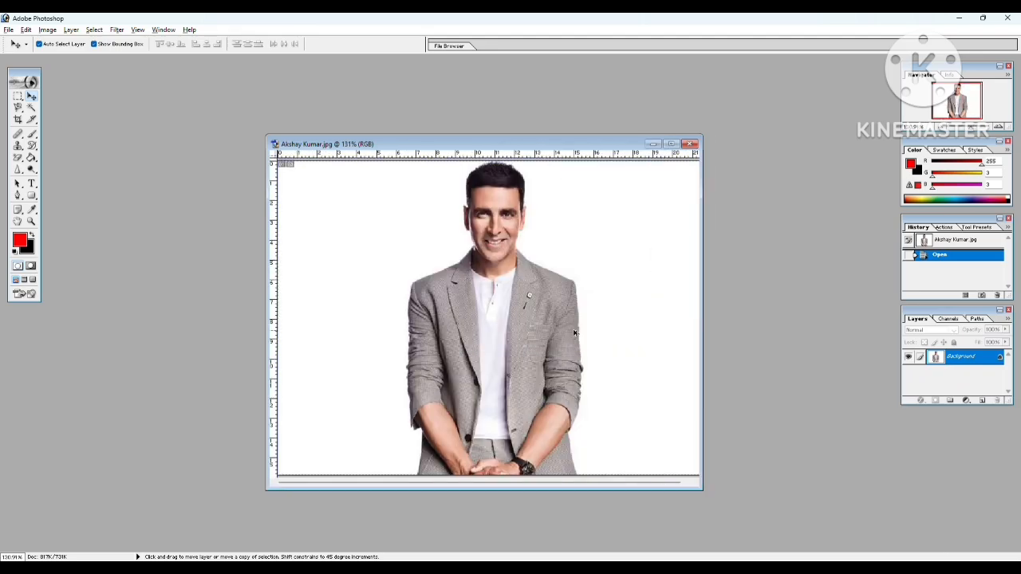
{"action": "scroll", "coordinate": [574, 331], "scroll_direction": "up", "scroll_amount": 1}
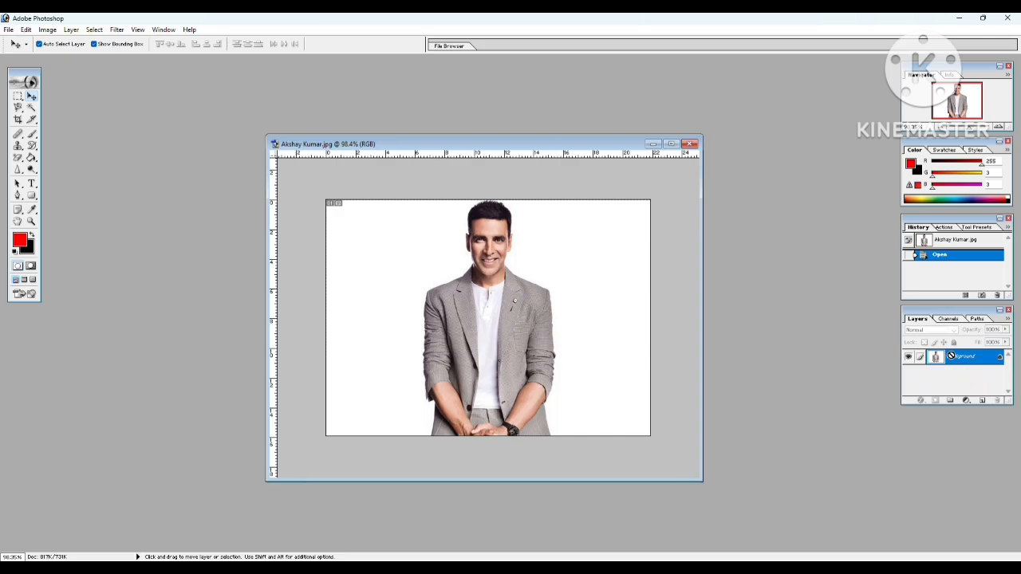
{"action": "key", "text": "ctrl+j"}
{"action": "left_click", "coordinate": [945, 375]}
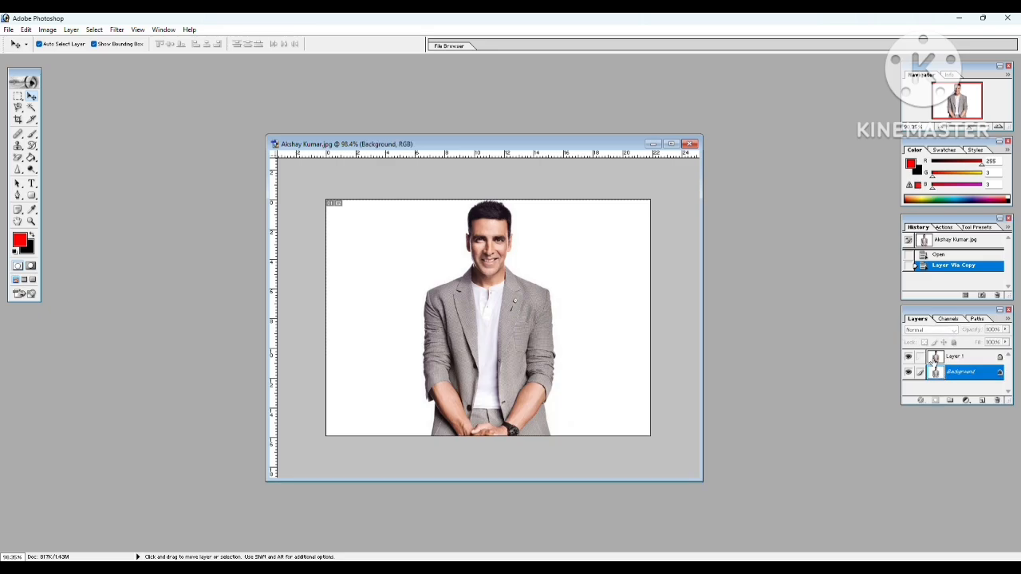
{"action": "left_click", "coordinate": [946, 363]}
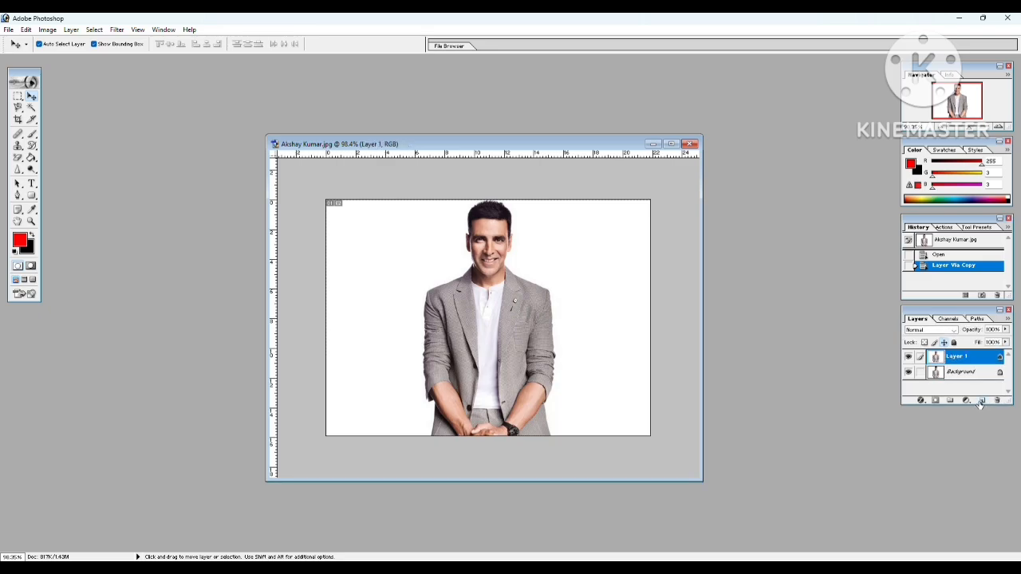
{"action": "right_click", "coordinate": [945, 371]}
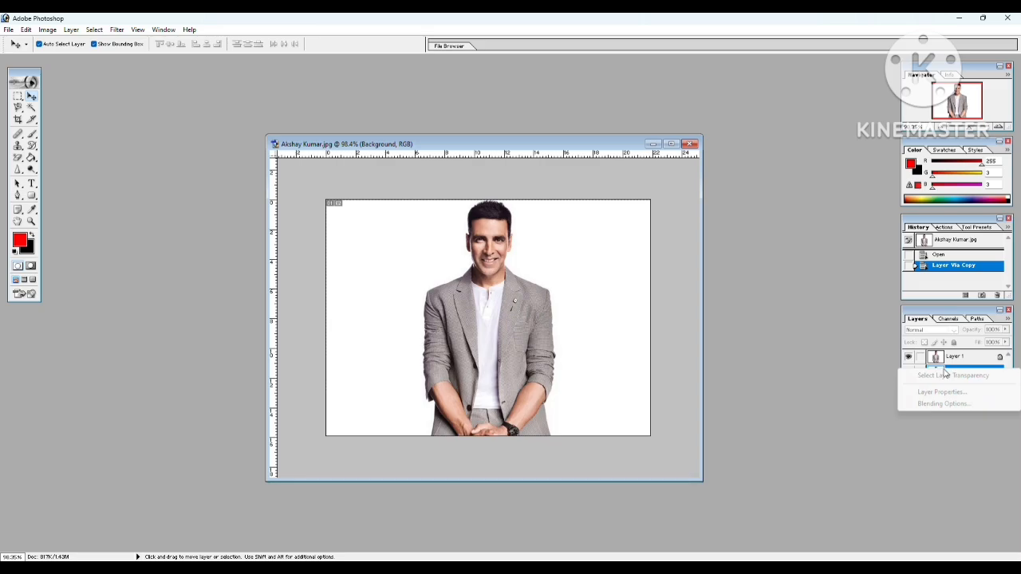
{"action": "left_click", "coordinate": [939, 360]}
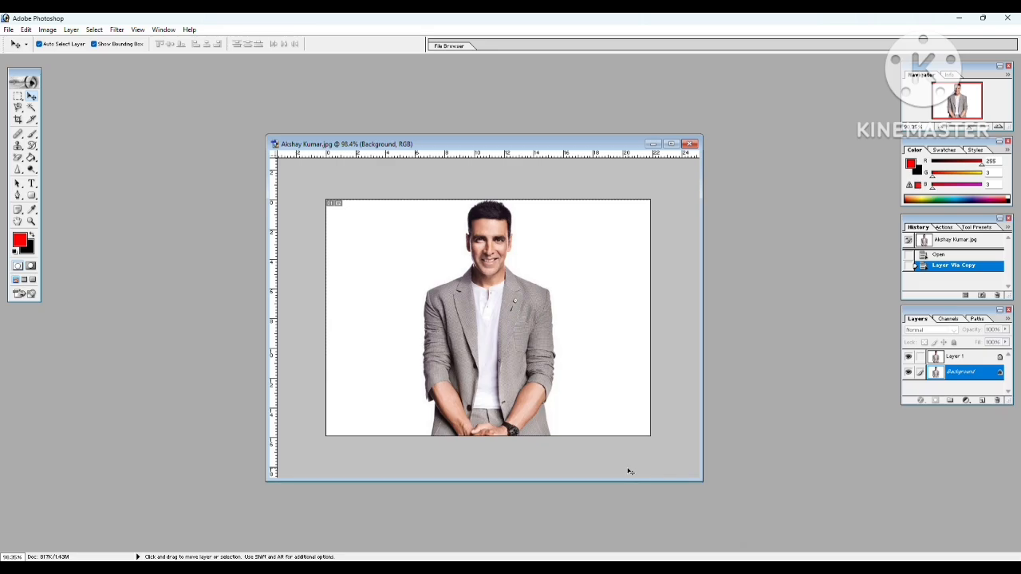
{"action": "left_click", "coordinate": [16, 97]}
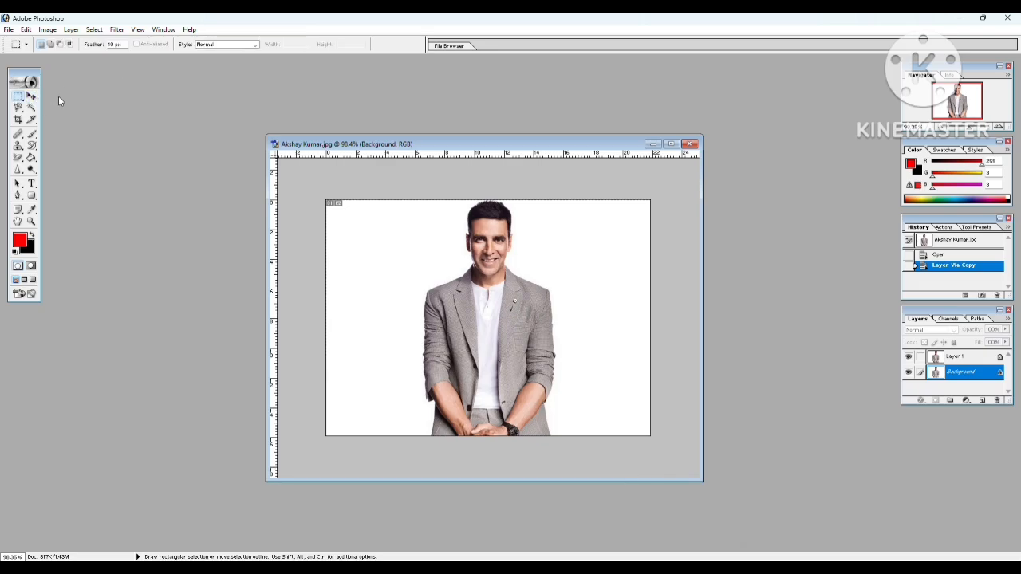
{"action": "left_click", "coordinate": [19, 109]}
{"action": "right_click", "coordinate": [18, 109]}
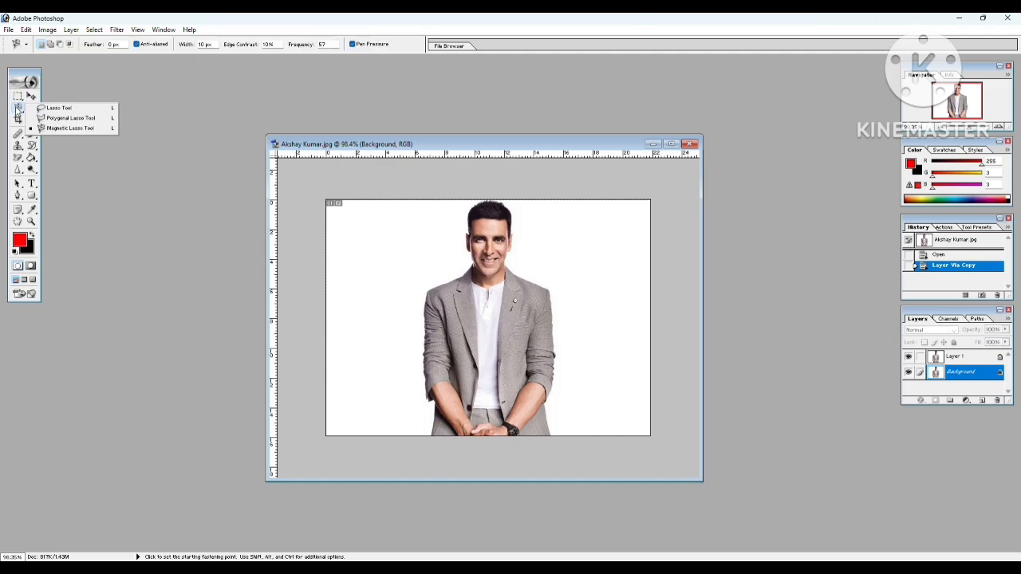
{"action": "left_click", "coordinate": [52, 109]}
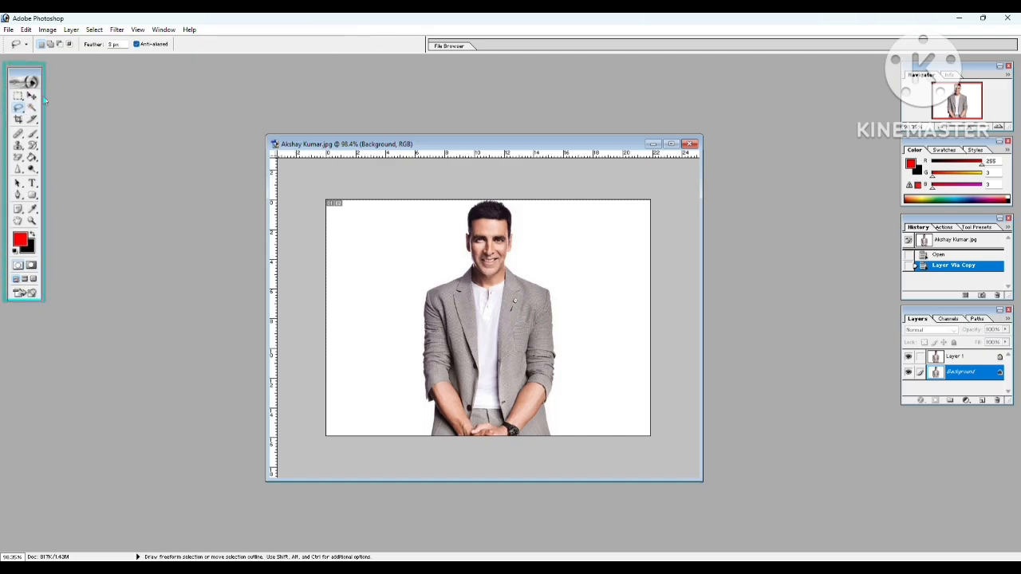
{"action": "left_click", "coordinate": [33, 97]}
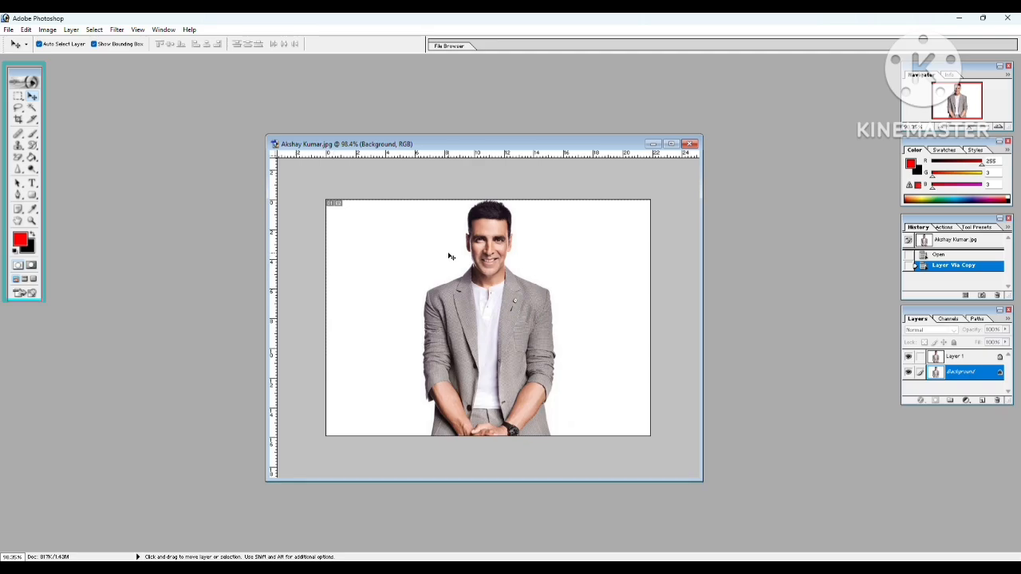
Trace the white backdrop with the Magnetic Lasso along the man's outline and the image edges to select it.
{"action": "left_click", "coordinate": [18, 110]}
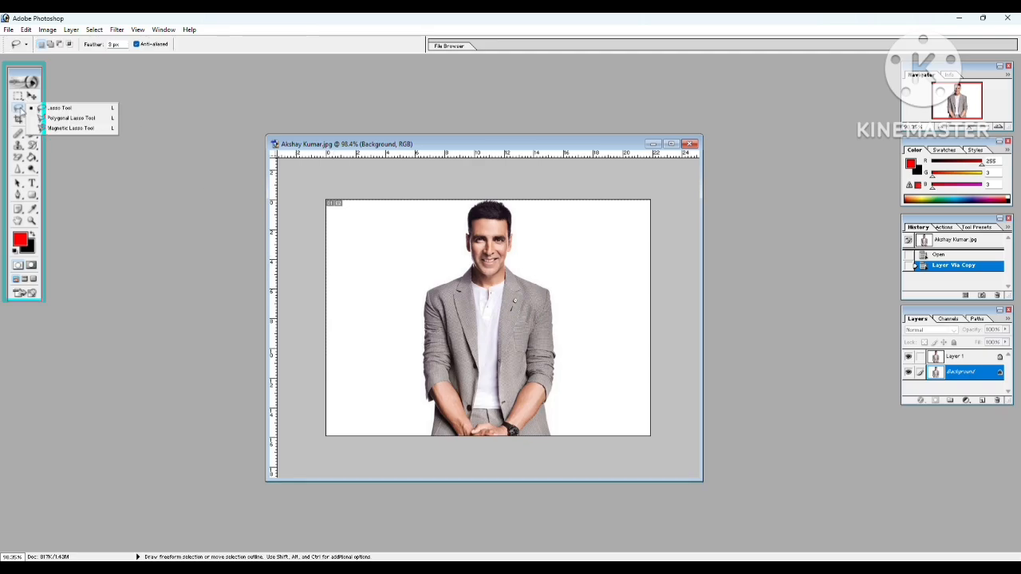
{"action": "left_click", "coordinate": [81, 130]}
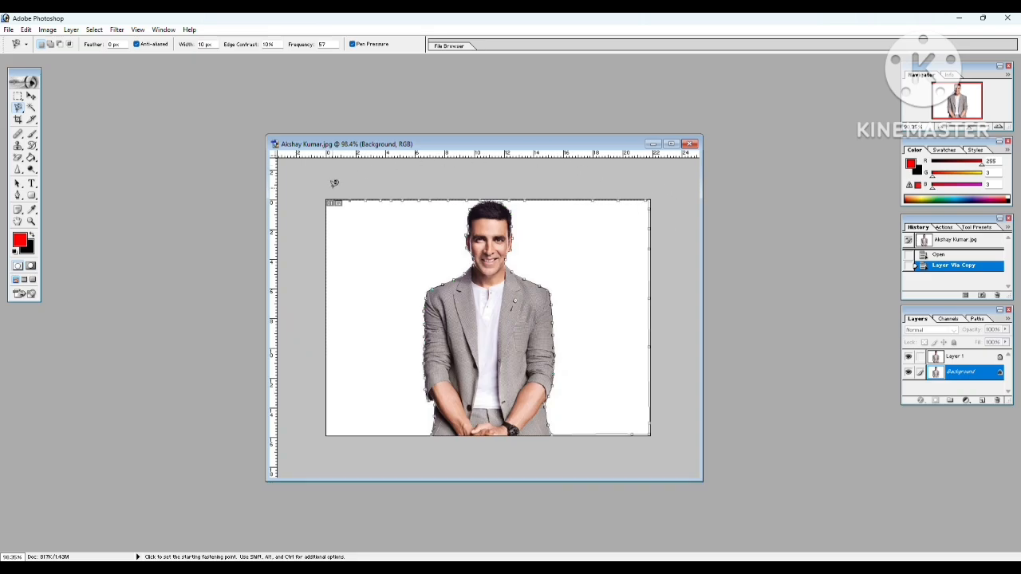
{"action": "left_click", "coordinate": [433, 434]}
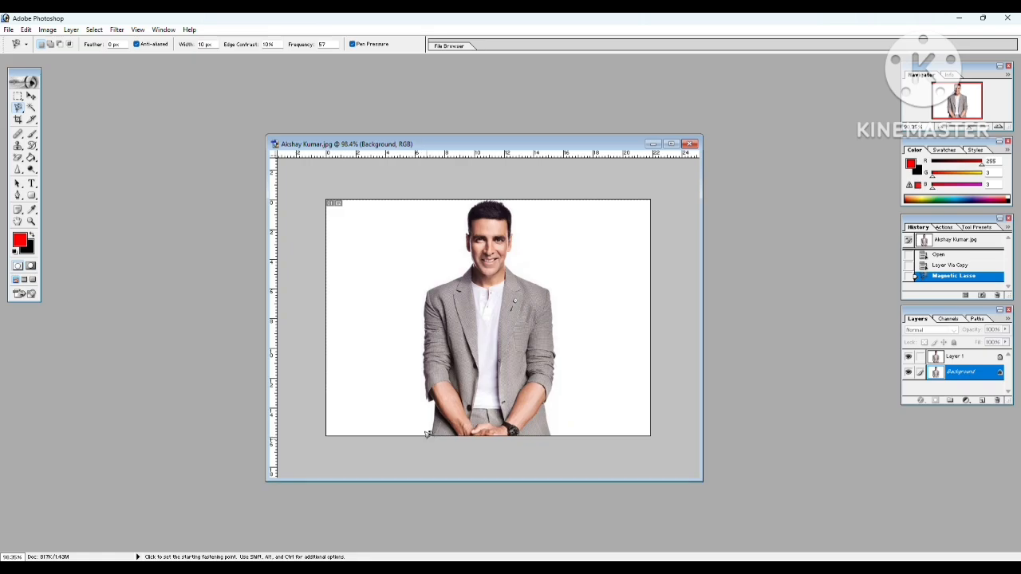
{"action": "left_click", "coordinate": [433, 433]}
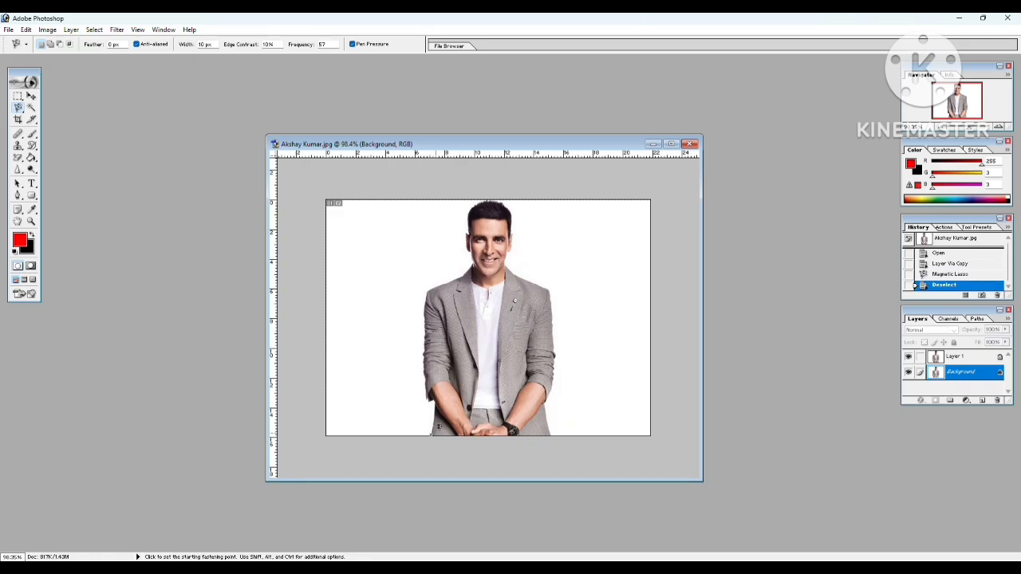
{"action": "left_click", "coordinate": [440, 417]}
{"action": "double_click", "coordinate": [574, 284]}
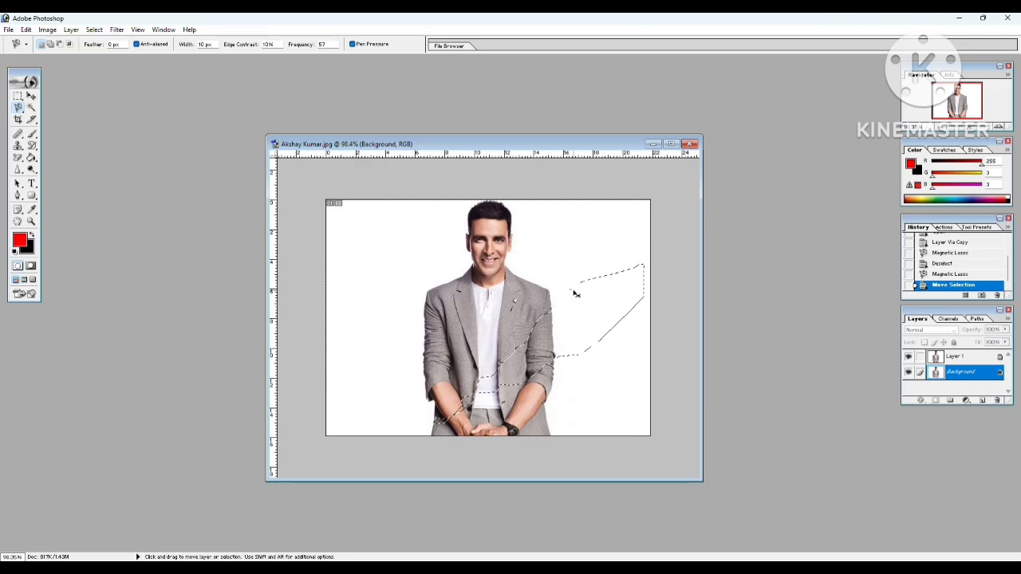
{"action": "key", "text": "ctrl+z"}
{"action": "key", "text": "ctrl+alt+z"}
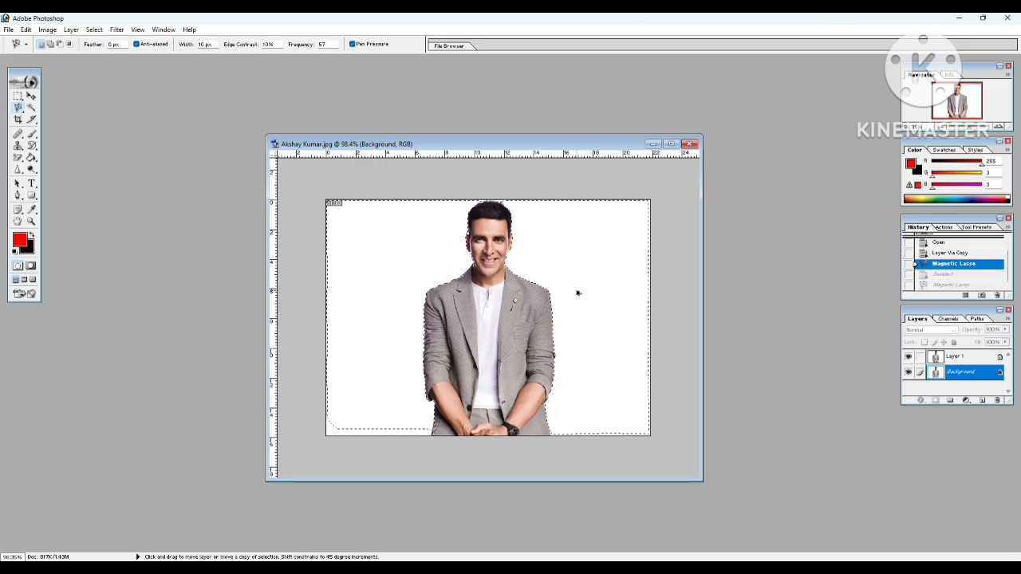
{"action": "key", "text": "ctrl+alt+z"}
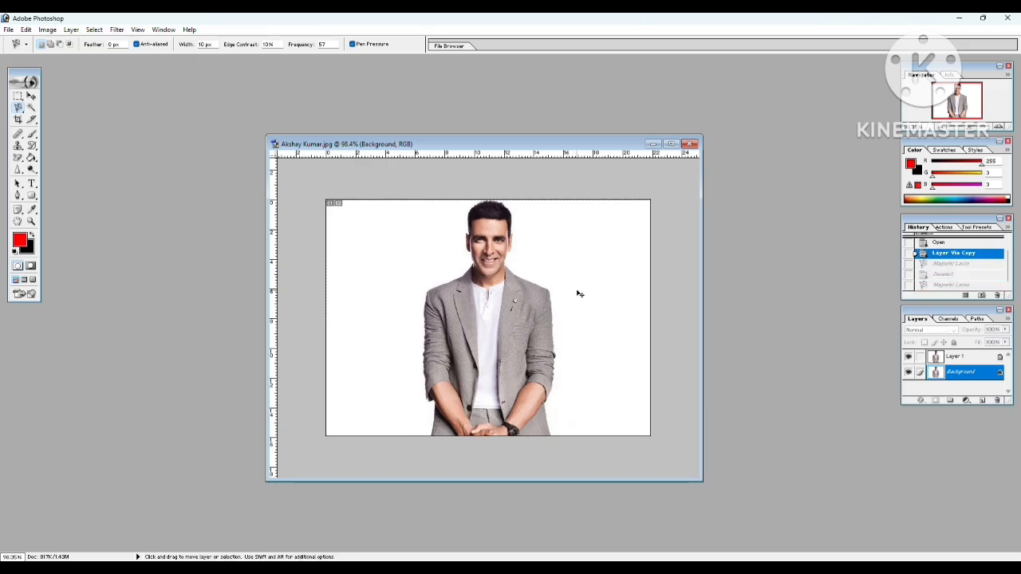
{"action": "left_click", "coordinate": [923, 263]}
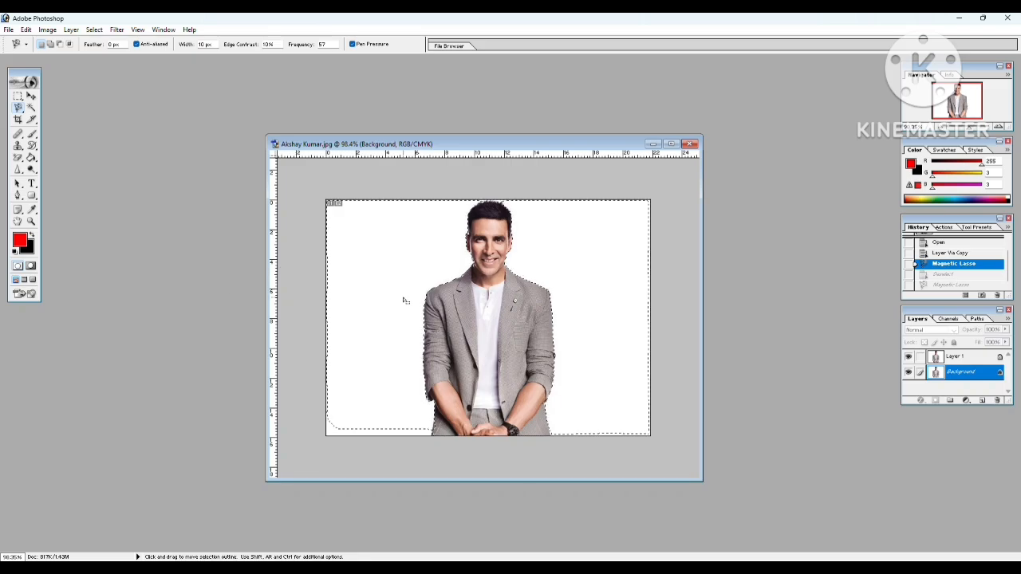
{"action": "left_click", "coordinate": [32, 209]}
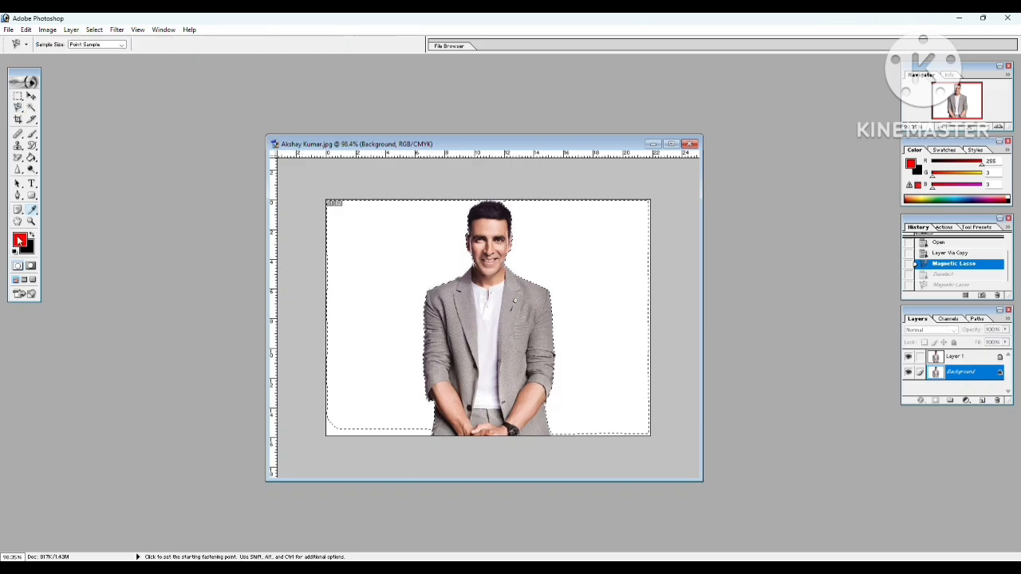
{"action": "left_click", "coordinate": [19, 239]}
{"action": "left_click", "coordinate": [585, 348]}
{"action": "left_click_drag", "start_coordinate": [585, 348], "coordinate": [598, 338]}
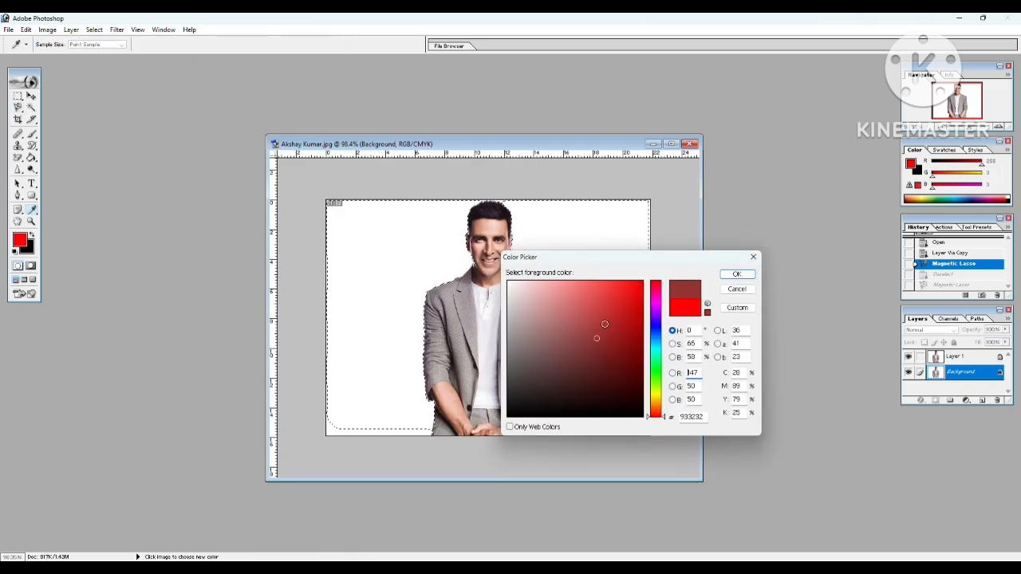
{"action": "left_click", "coordinate": [738, 290]}
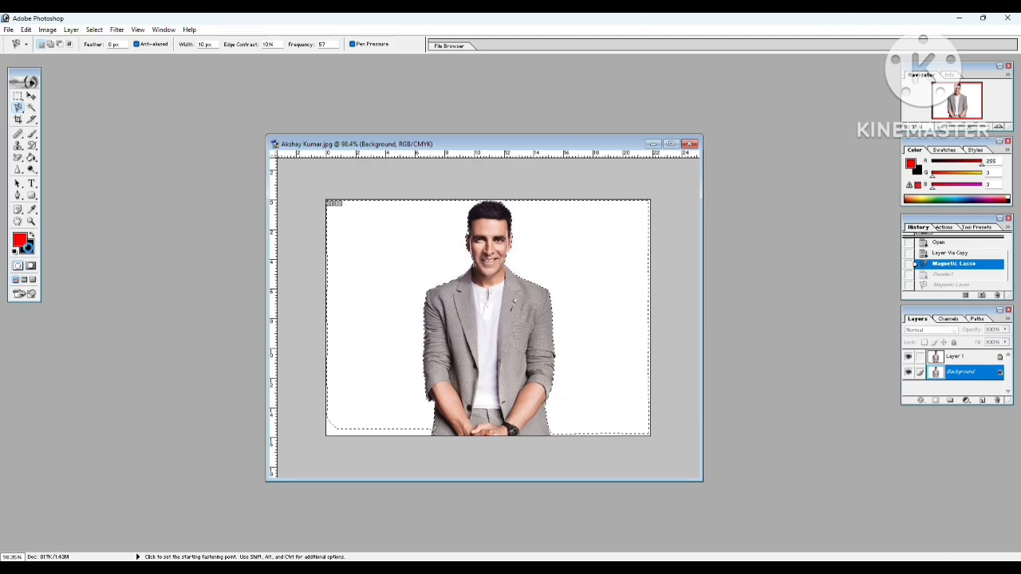
Set the background color to bright cyan, RGB 0, 255, 240.
{"action": "left_click", "coordinate": [28, 248]}
{"action": "left_click_drag", "start_coordinate": [656, 403], "coordinate": [660, 351]}
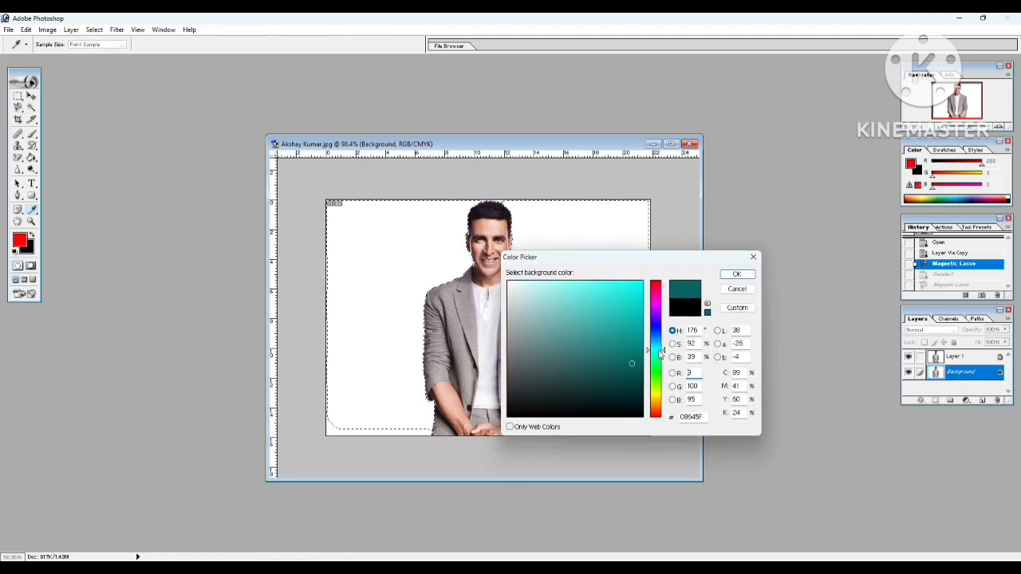
{"action": "left_click_drag", "start_coordinate": [620, 297], "coordinate": [645, 280]}
{"action": "left_click", "coordinate": [738, 274]}
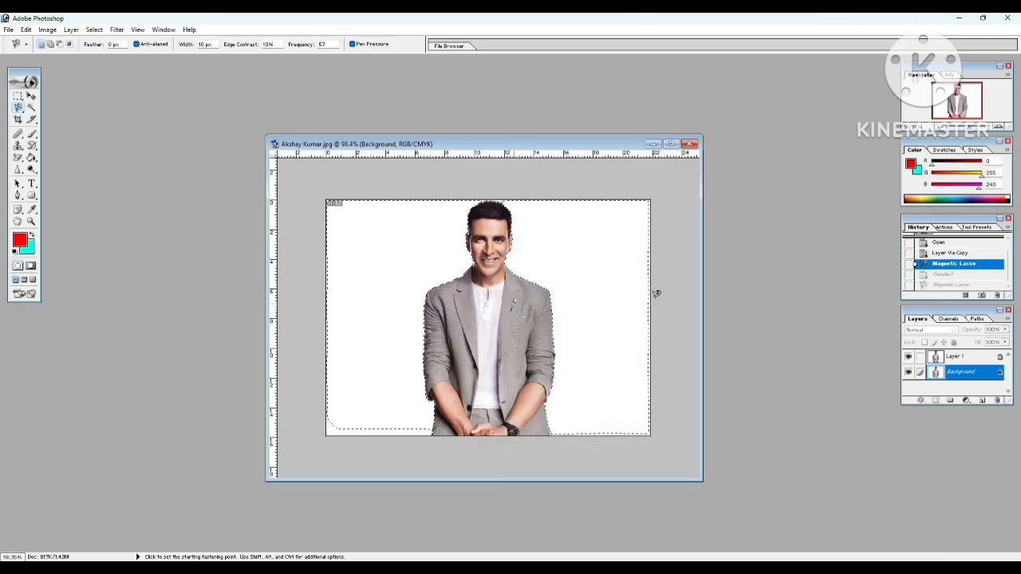
Fill the selected backdrop on the Background layer with red, and clear it to the cyan background color.
{"action": "key", "text": "Delete"}
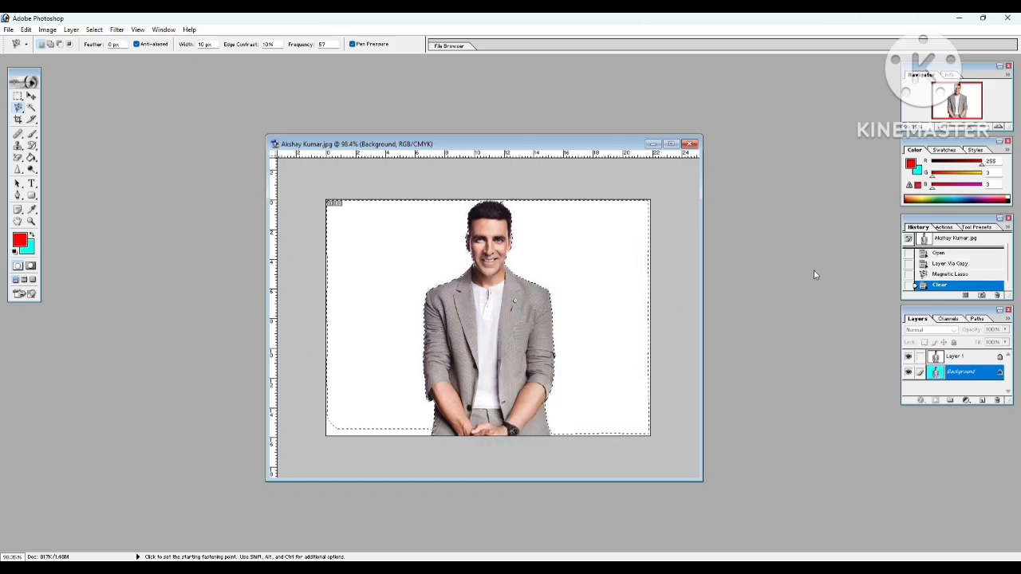
{"action": "key", "text": "alt+BackSpace"}
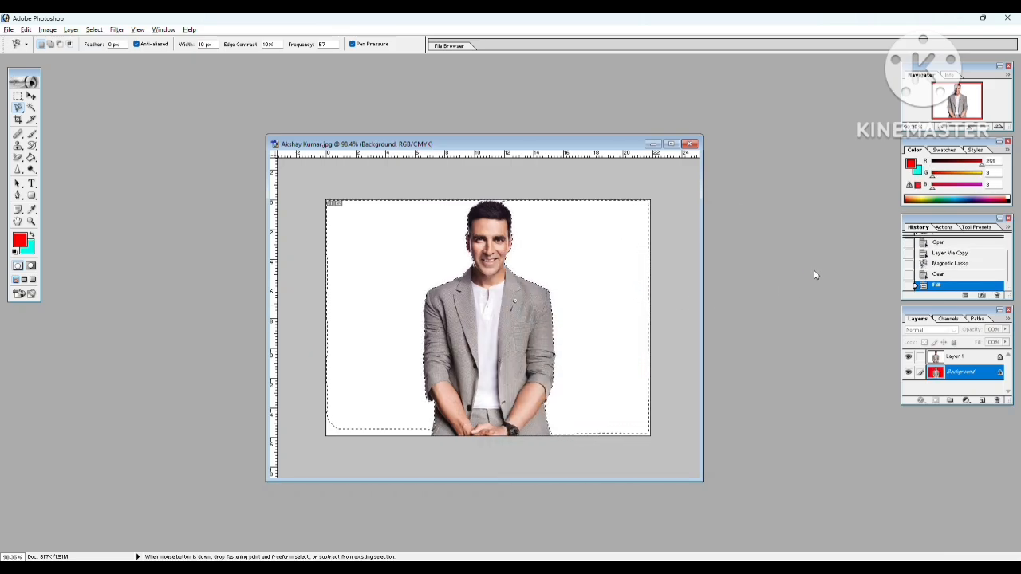
{"action": "key", "text": "alt+BackSpace"}
{"action": "key", "text": "alt+BackSpace"}
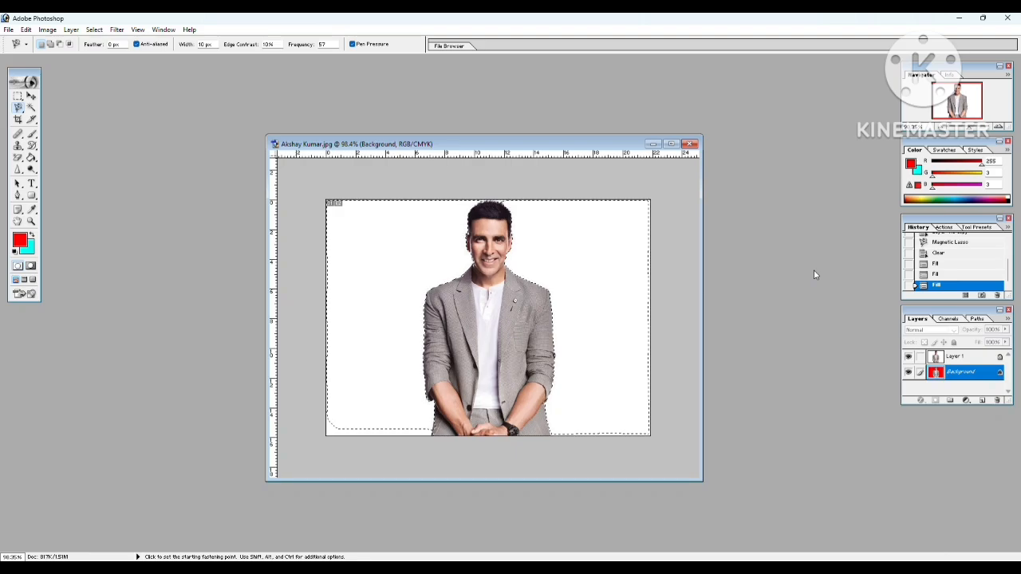
{"action": "key", "text": "Delete"}
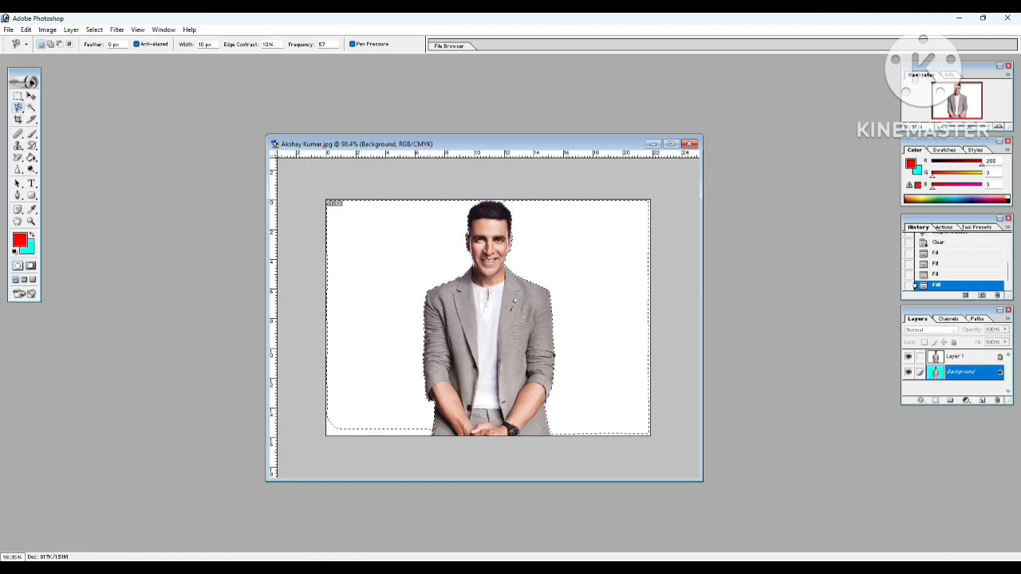
{"action": "key", "text": "Return"}
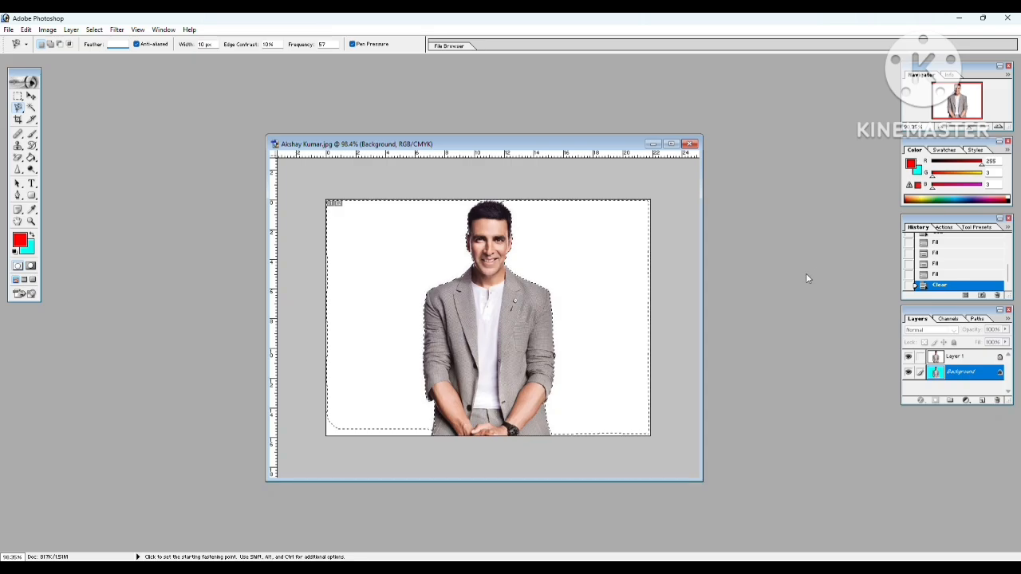
Make Layer 1 active, fill its selected backdrop with the red foreground color, and deselect.
{"action": "left_click", "coordinate": [32, 235]}
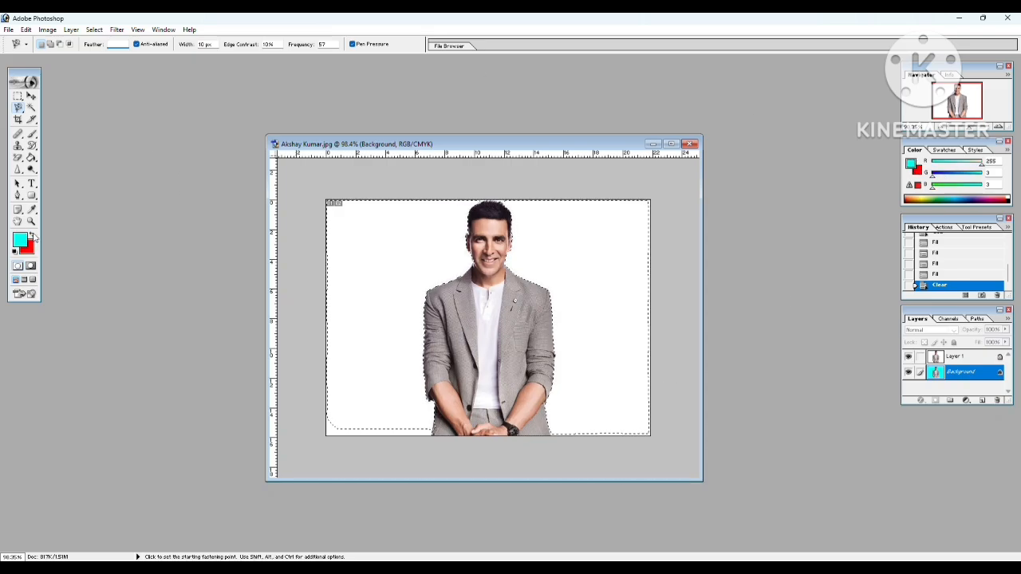
{"action": "left_click", "coordinate": [935, 357]}
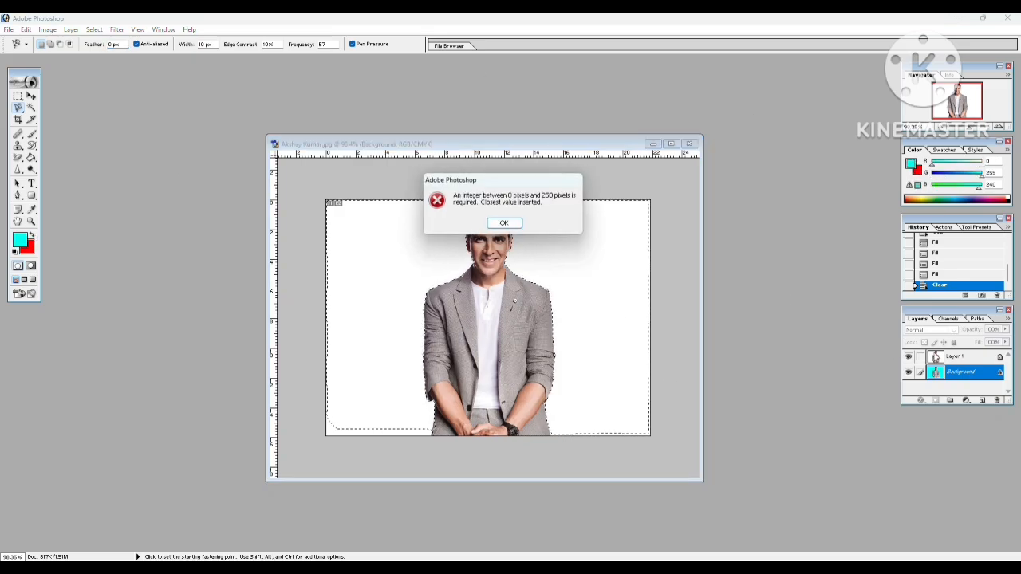
{"action": "left_click", "coordinate": [503, 223]}
{"action": "left_click", "coordinate": [949, 375]}
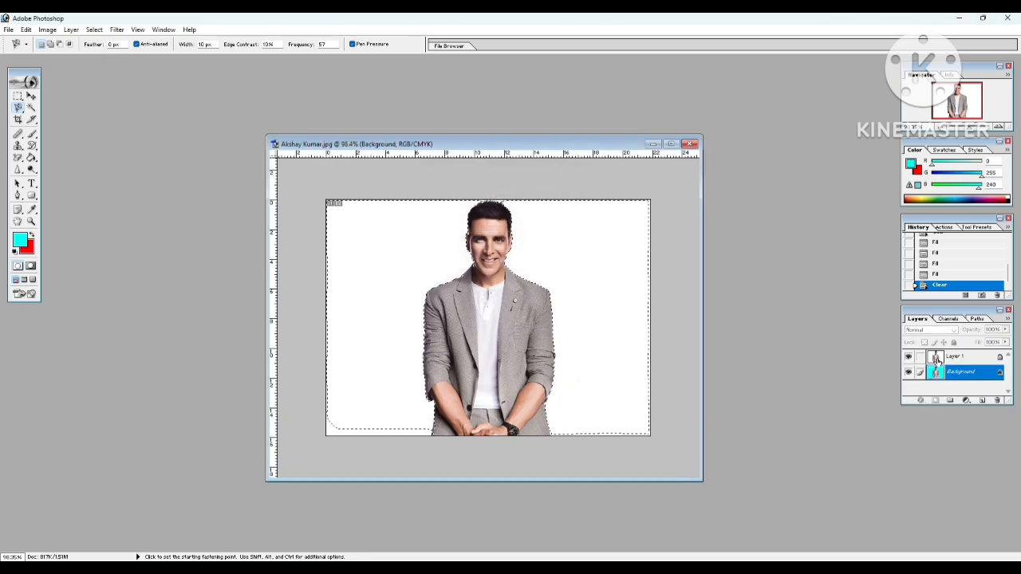
{"action": "left_click", "coordinate": [958, 357]}
{"action": "left_click", "coordinate": [953, 373]}
{"action": "left_click", "coordinate": [908, 356]}
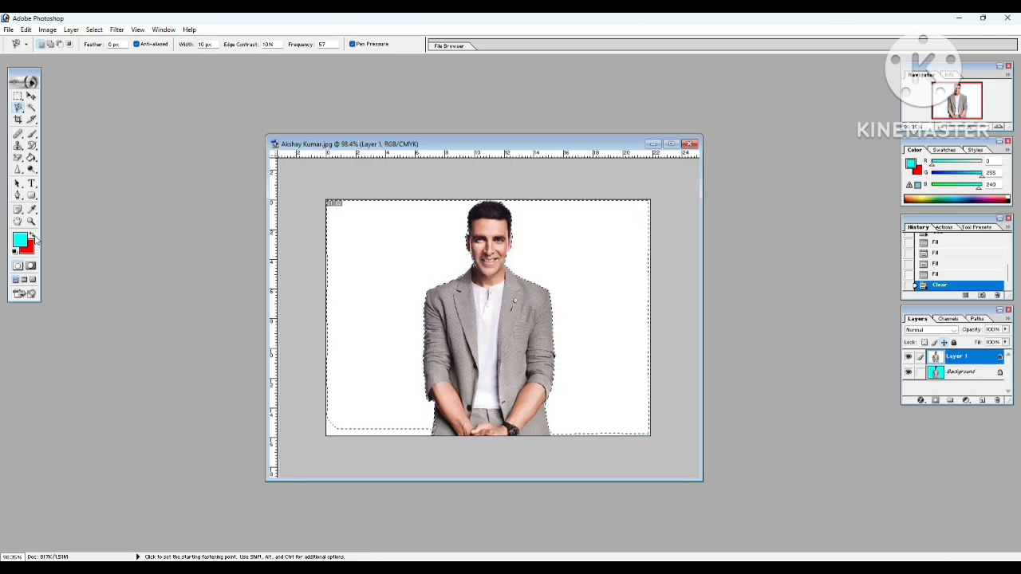
{"action": "left_click", "coordinate": [32, 235]}
{"action": "key", "text": "alt+BackSpace"}
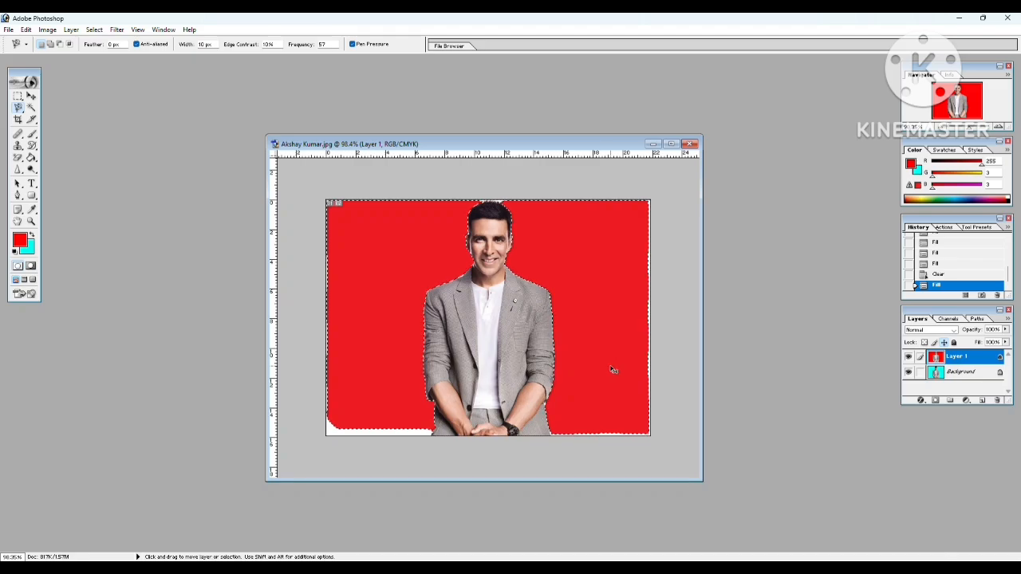
{"action": "key", "text": "ctrl+d"}
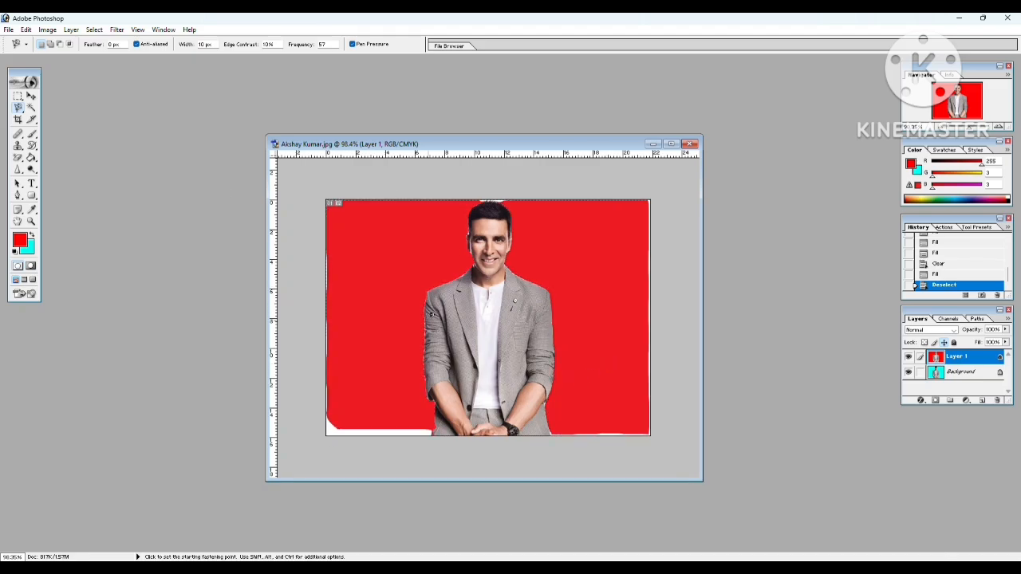
Select a thin strip along the upper part of the image's right edge with the Magnetic Lasso and fill it with red.
{"action": "left_click", "coordinate": [643, 211]}
{"action": "left_click", "coordinate": [643, 222]}
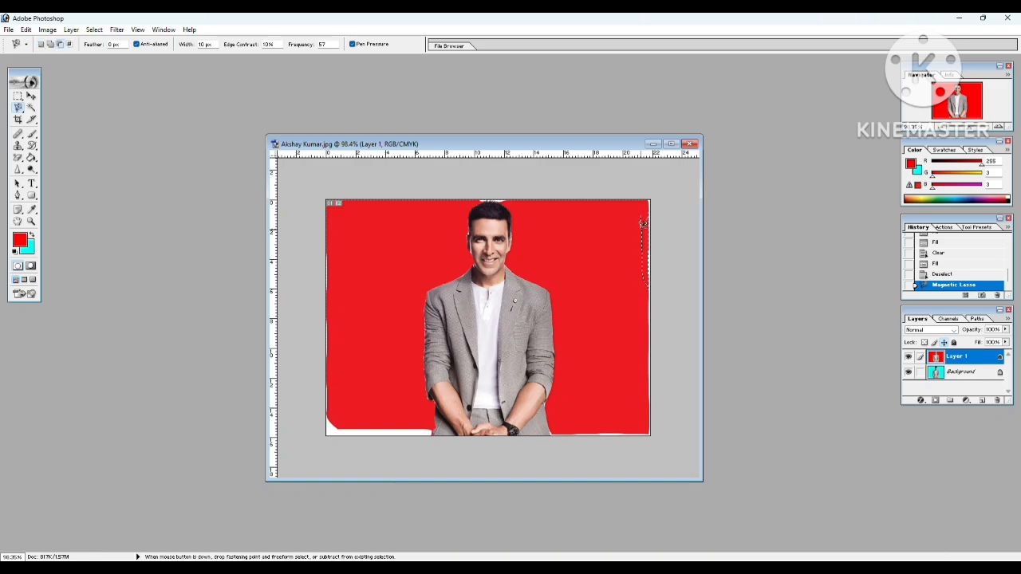
{"action": "key", "text": "alt+BackSpace"}
{"action": "key", "text": "alt+BackSpace"}
{"action": "key", "text": "alt+BackSpace"}
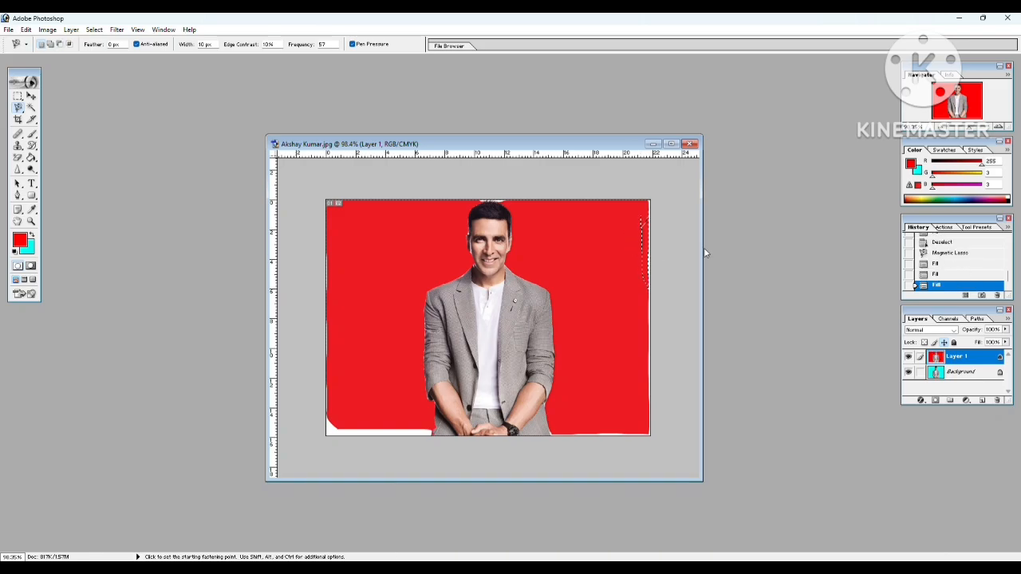
Nudge the strip's selection outline closer to the image's right edge, fill it with the red foreground color, and deselect.
{"action": "key", "text": "Left"}
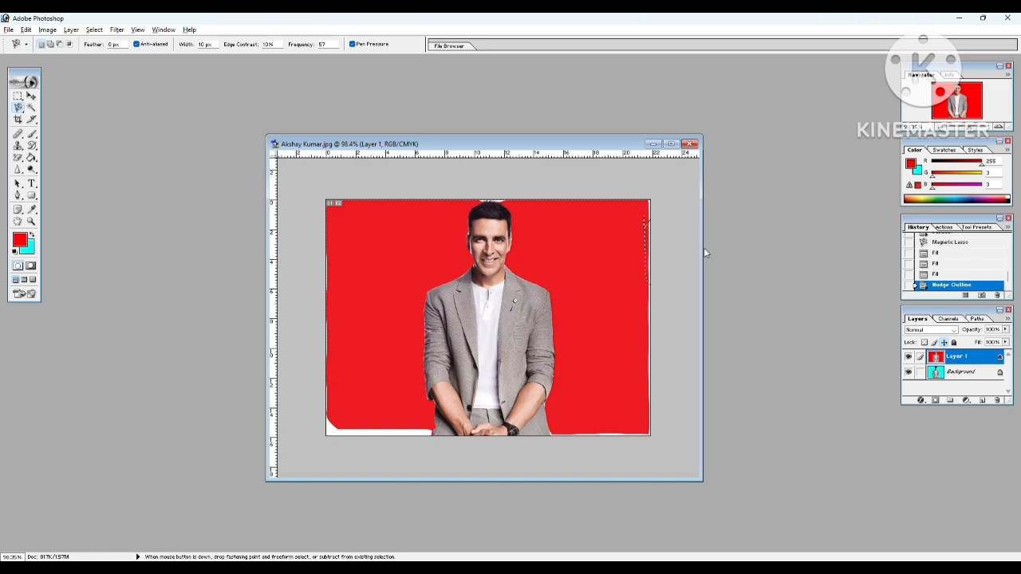
{"action": "key", "text": "alt+BackSpace"}
{"action": "key", "text": "ctrl+d"}
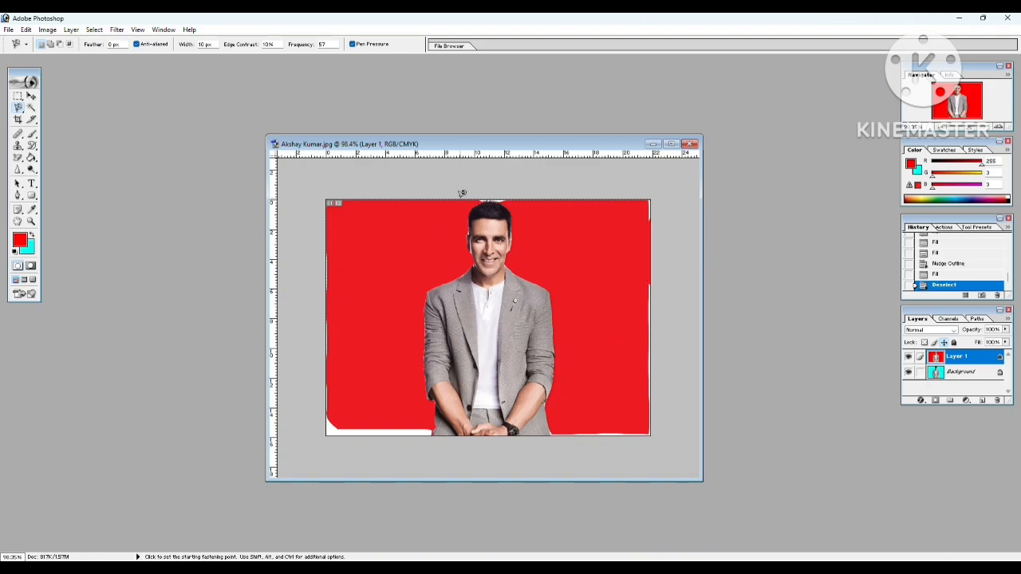
Switch to the Move tool, then hide and show Layer 1 to compare the red backdrop with the cyan Background layer.
{"action": "left_click", "coordinate": [17, 110]}
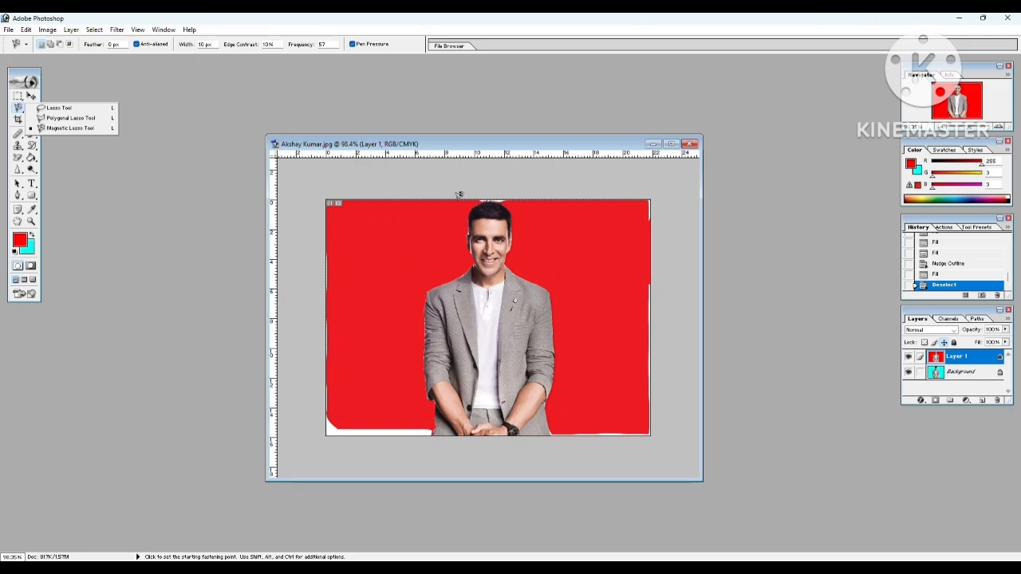
{"action": "left_click", "coordinate": [30, 96]}
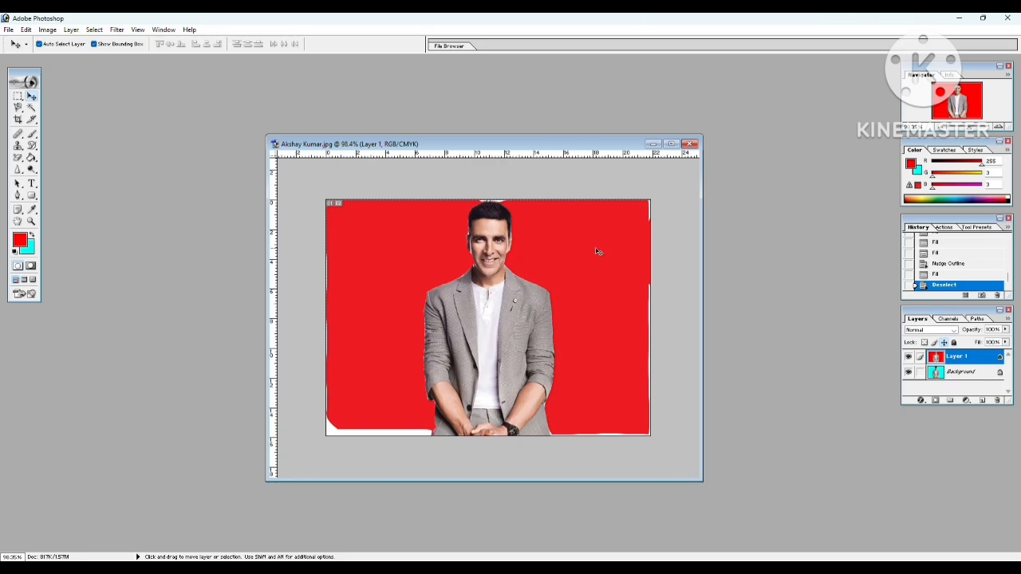
{"action": "left_click", "coordinate": [908, 361]}
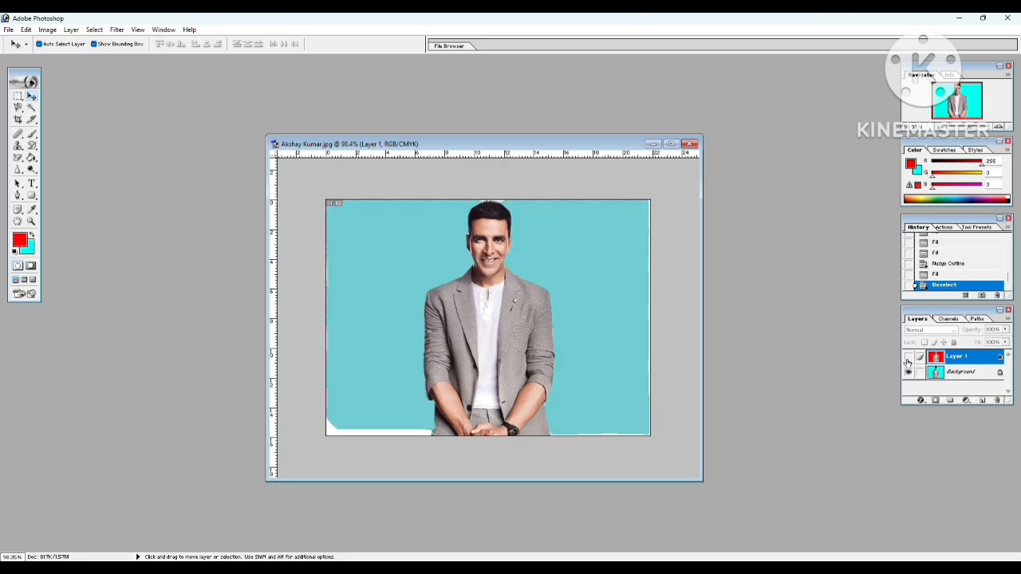
{"action": "left_click", "coordinate": [908, 361]}
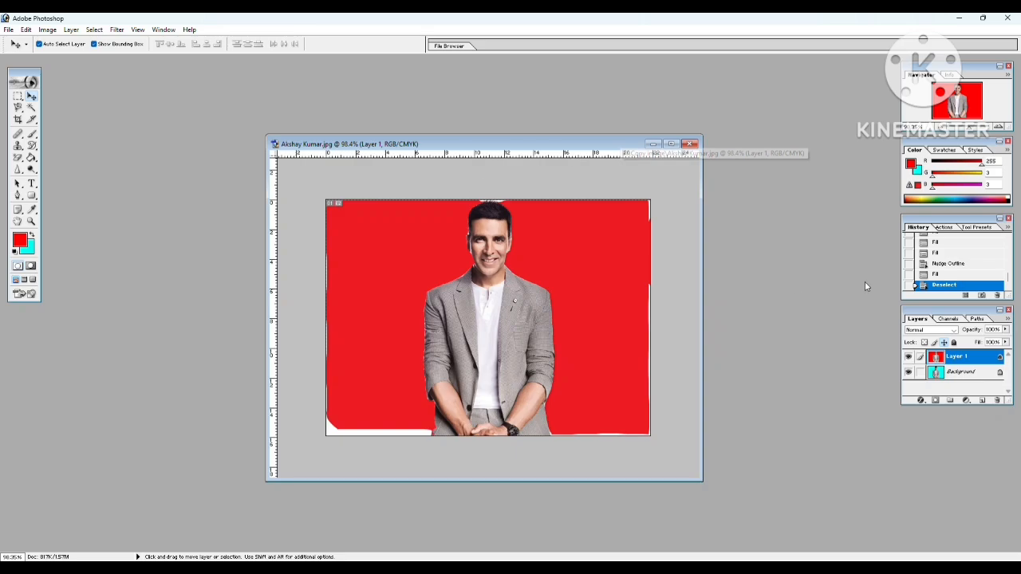
Delete the Deselect history state to restore the edge selection, and fill it again with the red foreground color.
{"action": "left_click", "coordinate": [997, 296]}
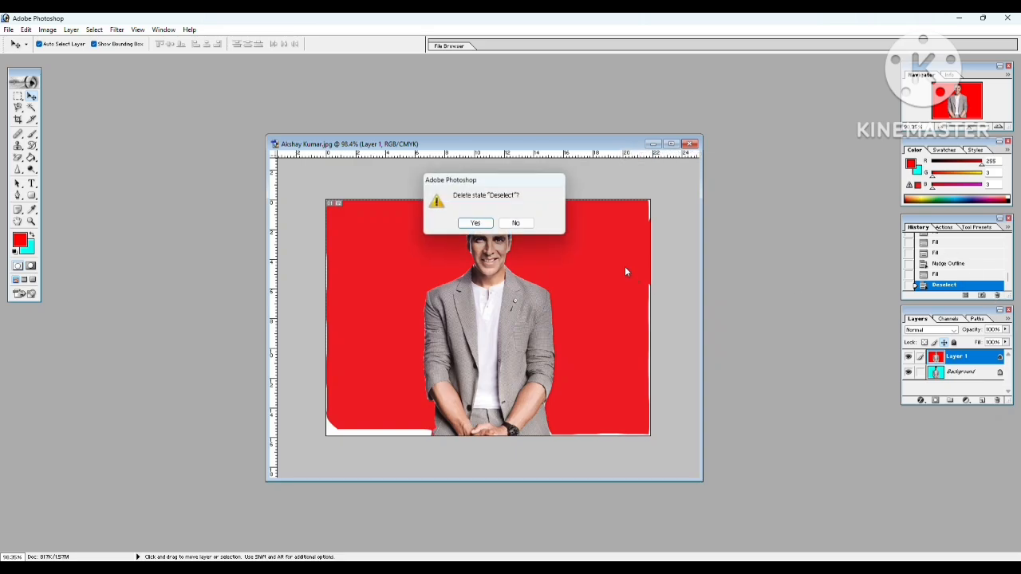
{"action": "left_click", "coordinate": [476, 223]}
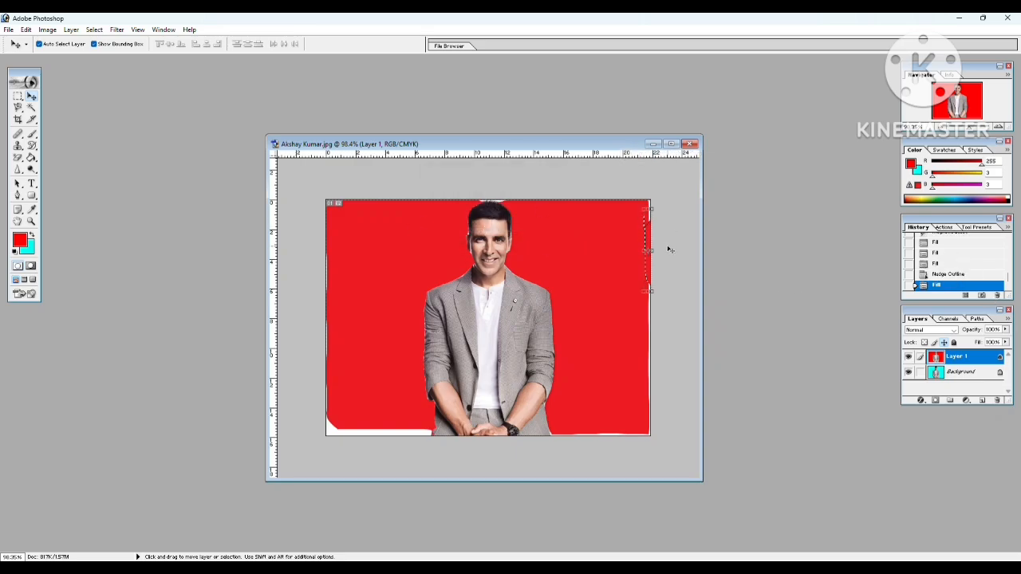
{"action": "key", "text": "alt+BackSpace"}
{"action": "key", "text": "alt+BackSpace"}
{"action": "key", "text": "alt+BackSpace"}
{"action": "key", "text": "alt+BackSpace"}
{"action": "key", "text": "alt+BackSpace"}
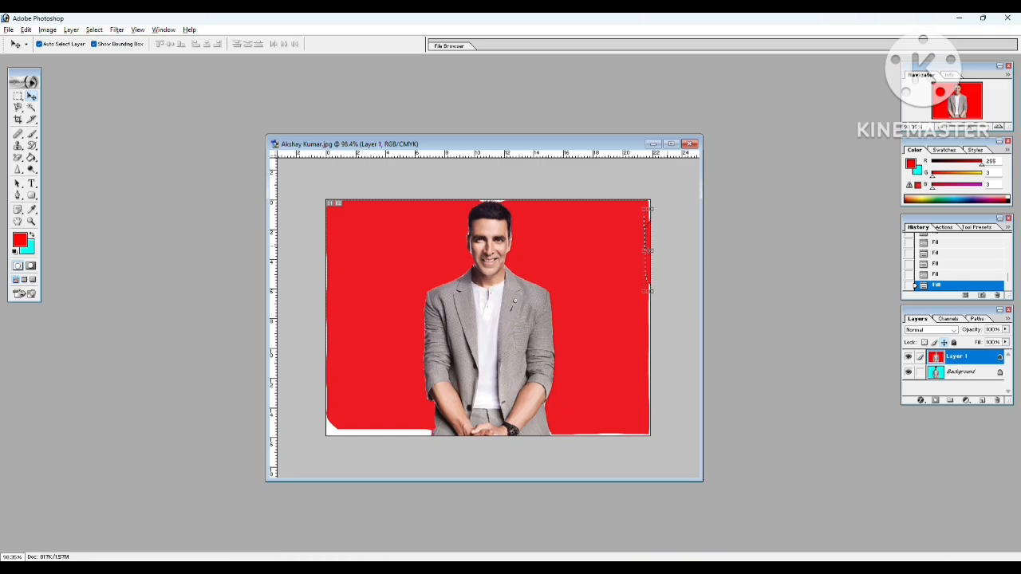